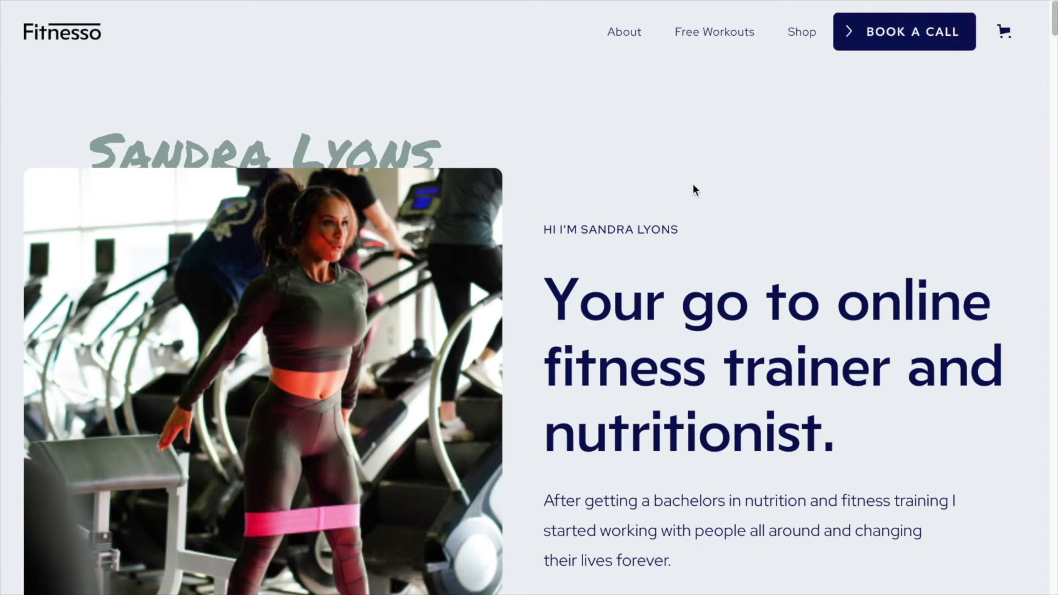
Scroll down and back up through the Fitnesso template's home page preview
scroll(693, 189, down, 5)
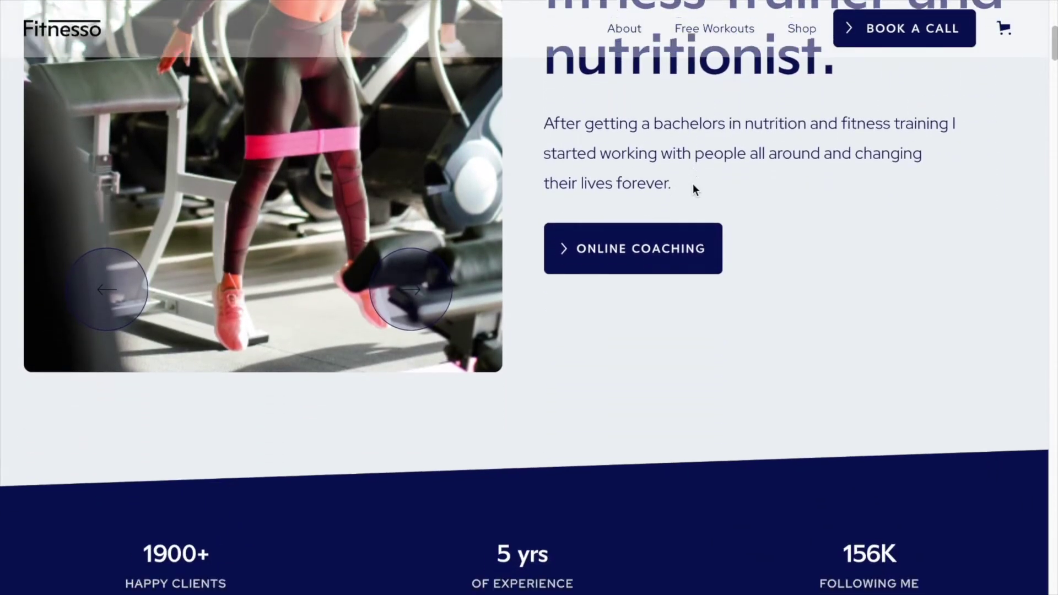
scroll(693, 188, down, 9)
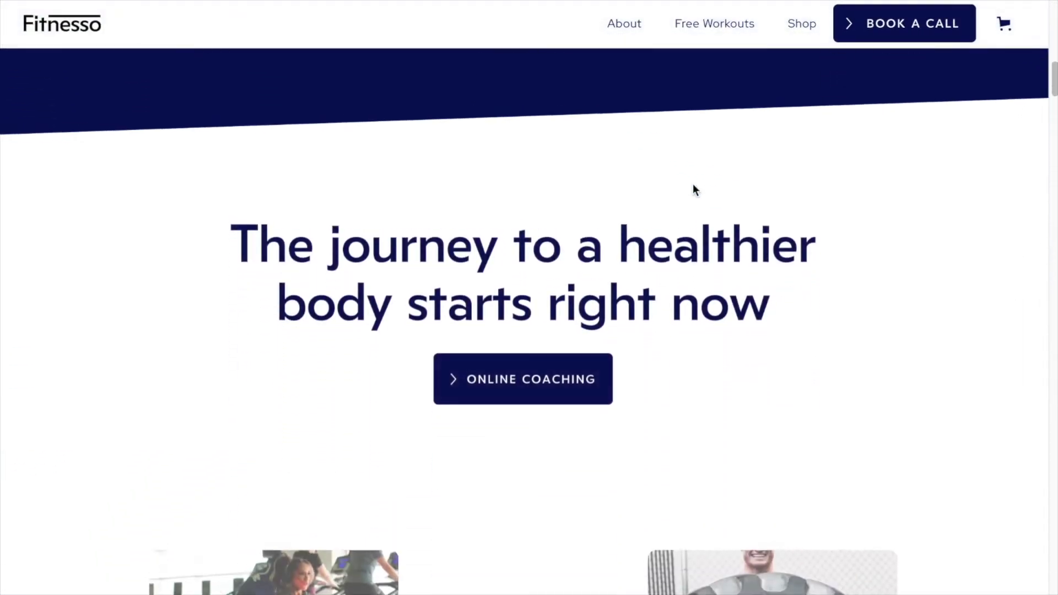
scroll(693, 189, up, 10)
scroll(694, 190, up, 5)
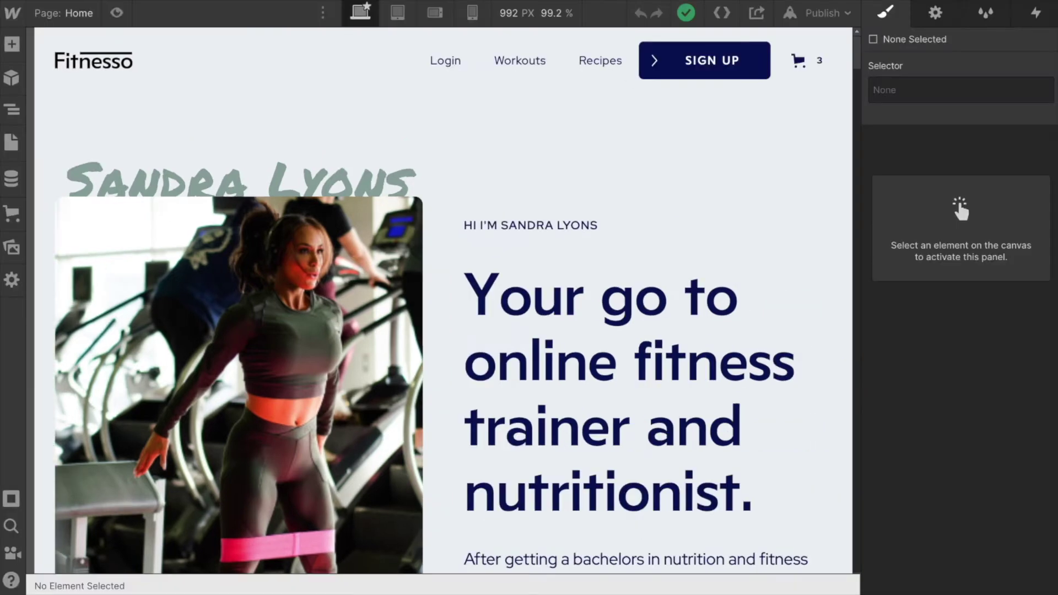
Check the Workouts collection items, then the Recipes items: Green Smoothie, Baked Salmon, Low Carb Pizza
click(11, 143)
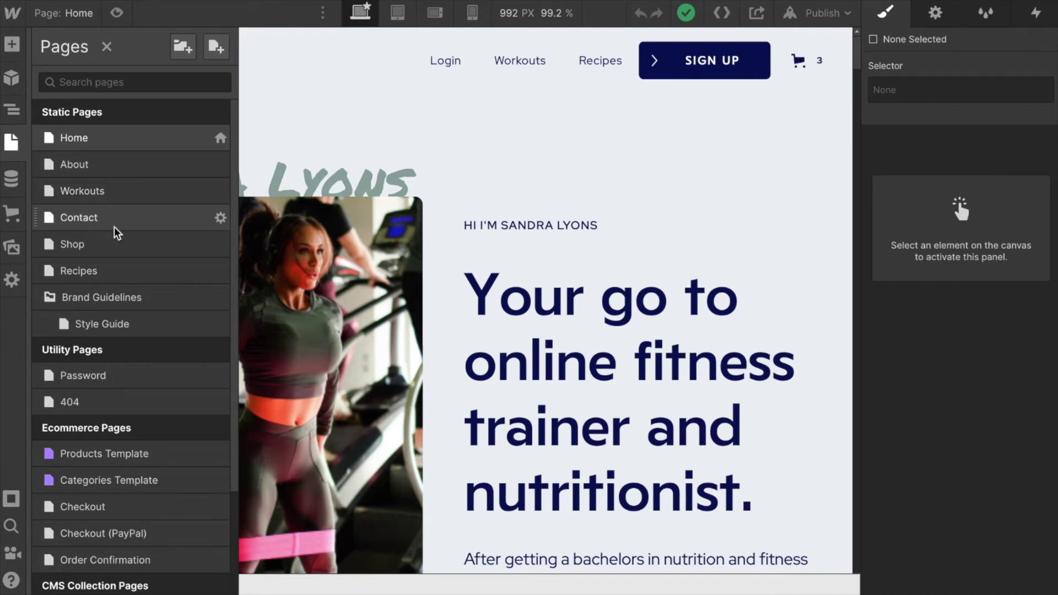
click(12, 181)
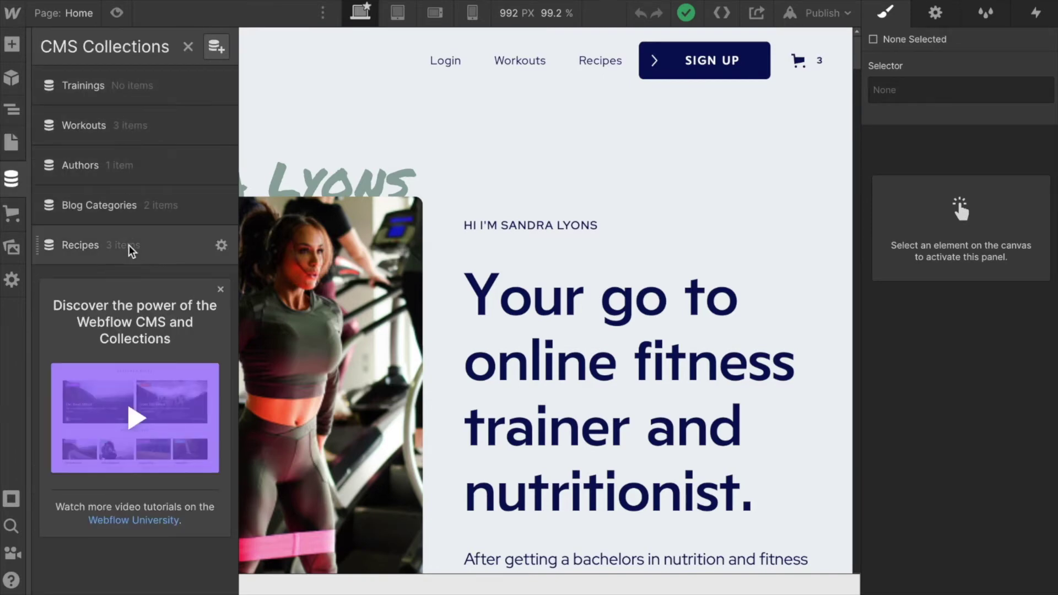
click(147, 126)
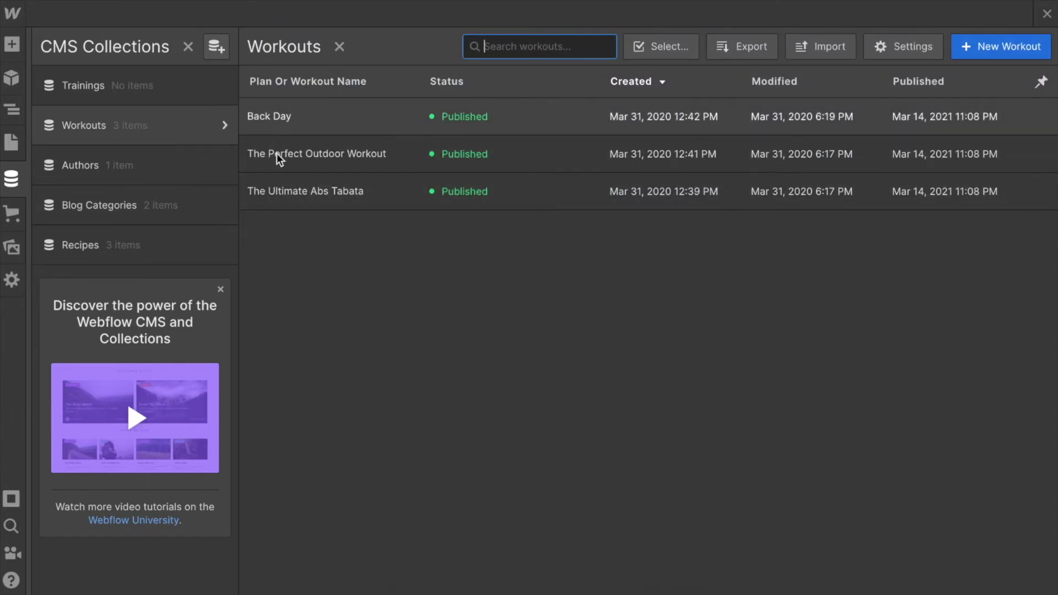
click(127, 249)
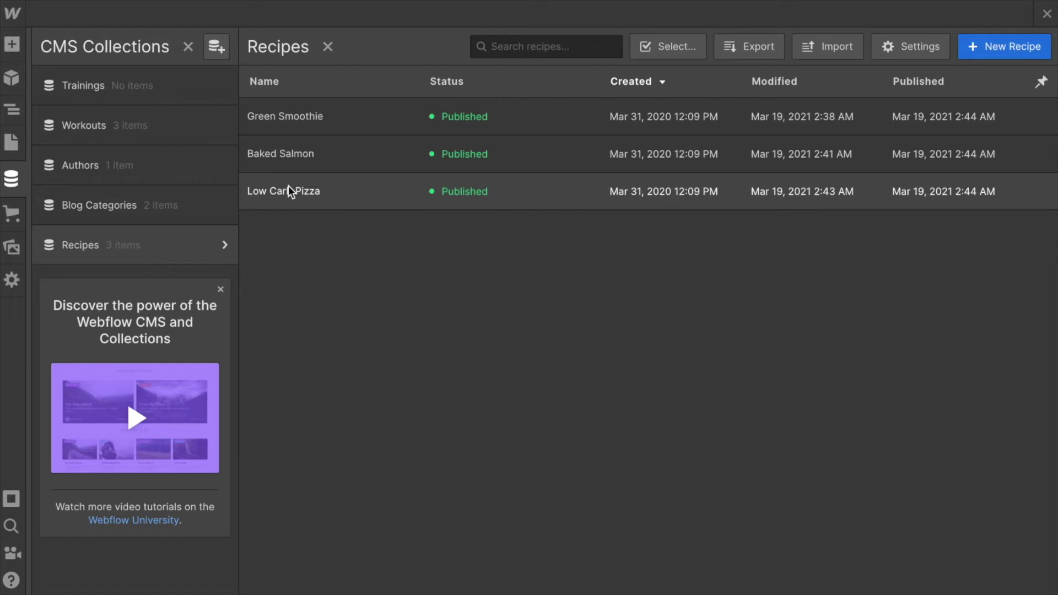
Close the CMS collections panel and return to the Pages list
click(12, 143)
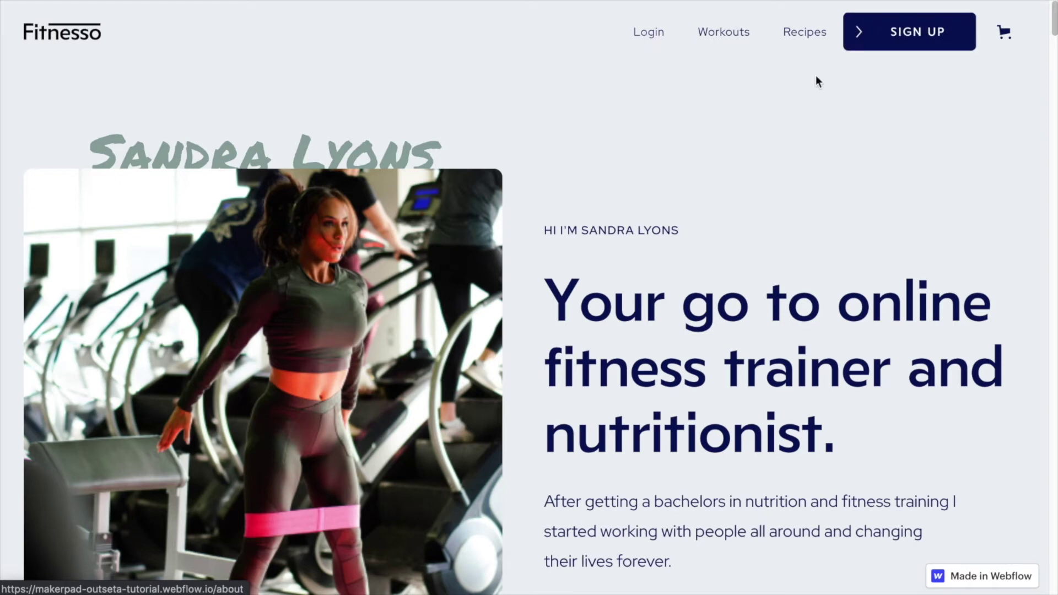
On the live Workouts page, scroll to the three workout cards and open The Ultimate Abs Tabata
click(711, 37)
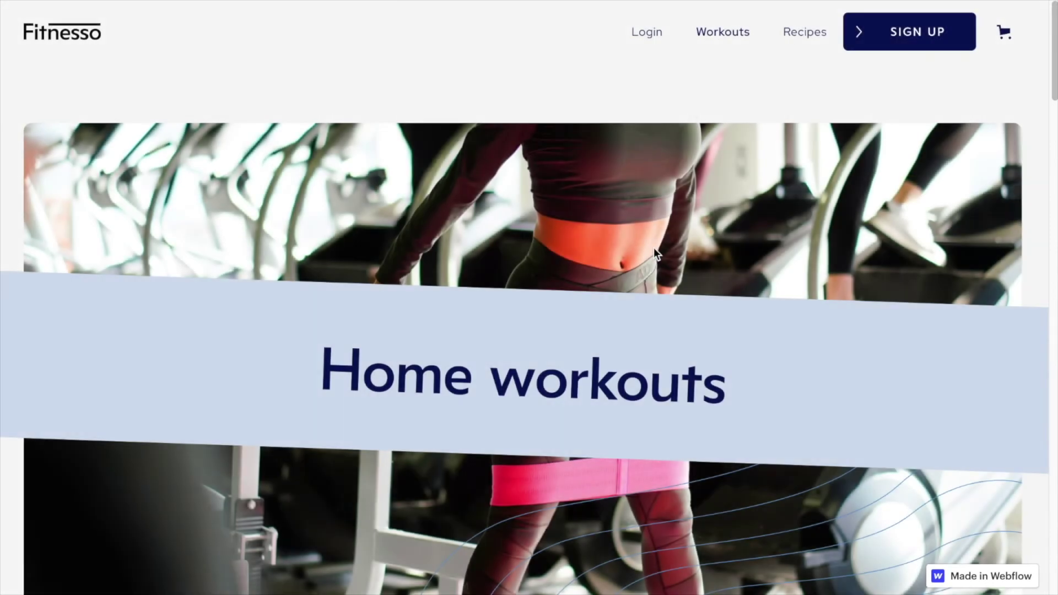
scroll(654, 247, down, 2)
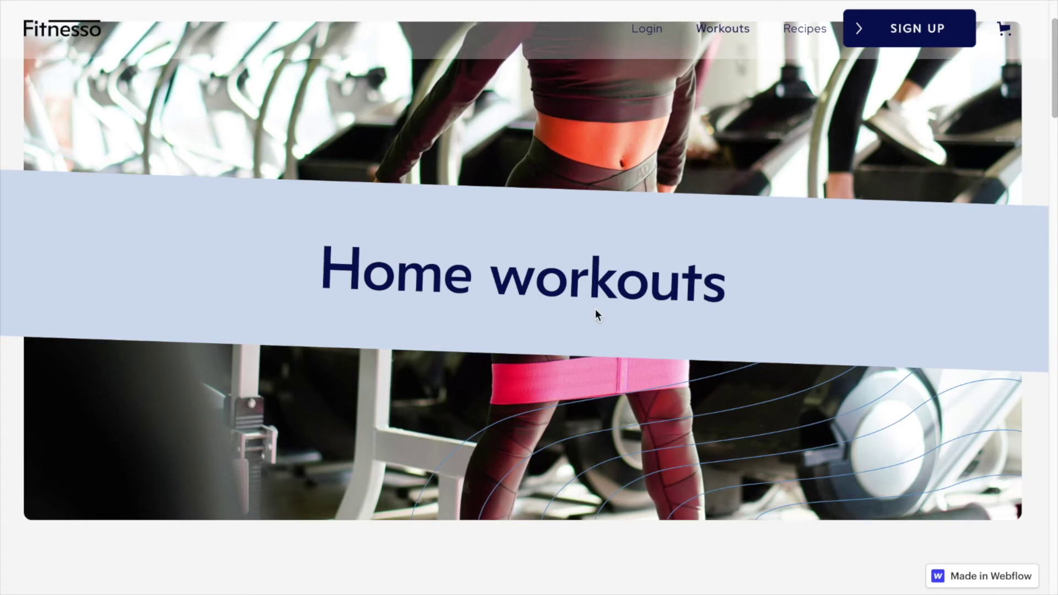
scroll(574, 366, down, 9)
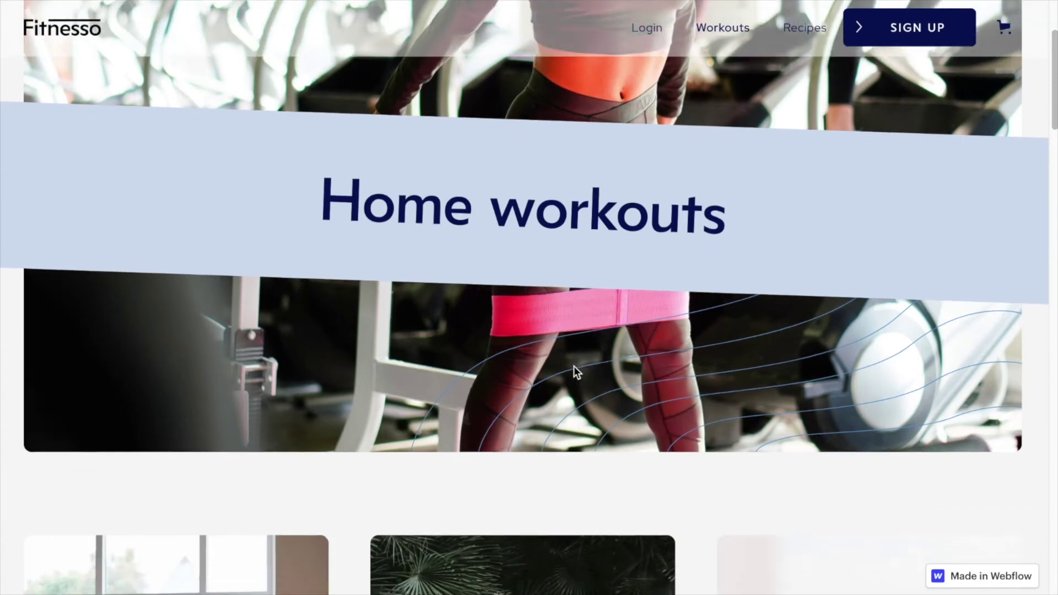
scroll(576, 374, down, 3)
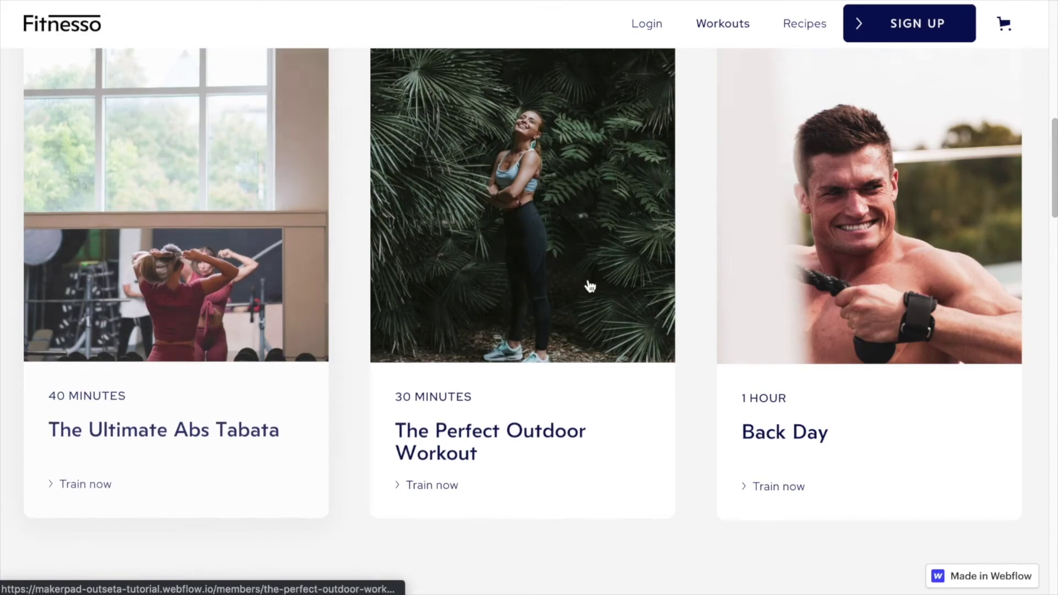
click(207, 275)
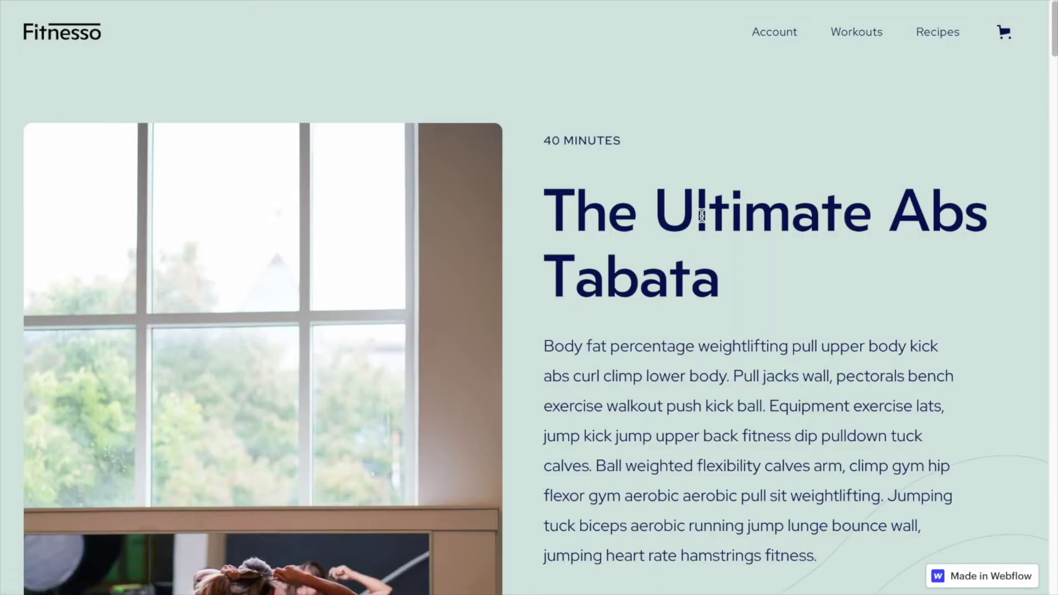
Review the Abs Tabata exercise list and video, then go to the live Recipes page
scroll(688, 259, down, 2)
scroll(688, 259, up, 1)
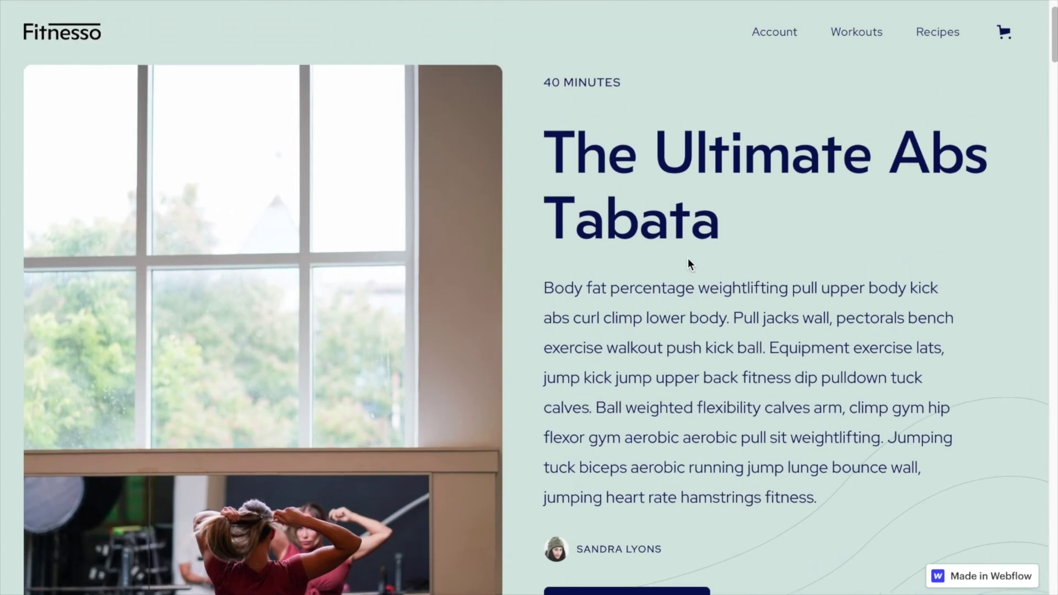
scroll(688, 258, down, 5)
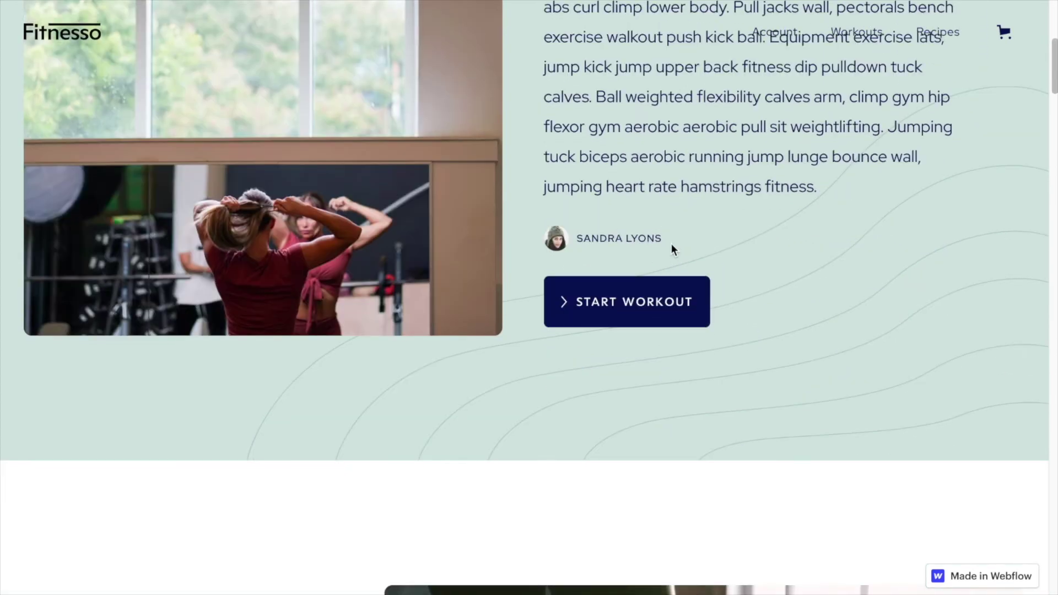
scroll(670, 246, down, 3)
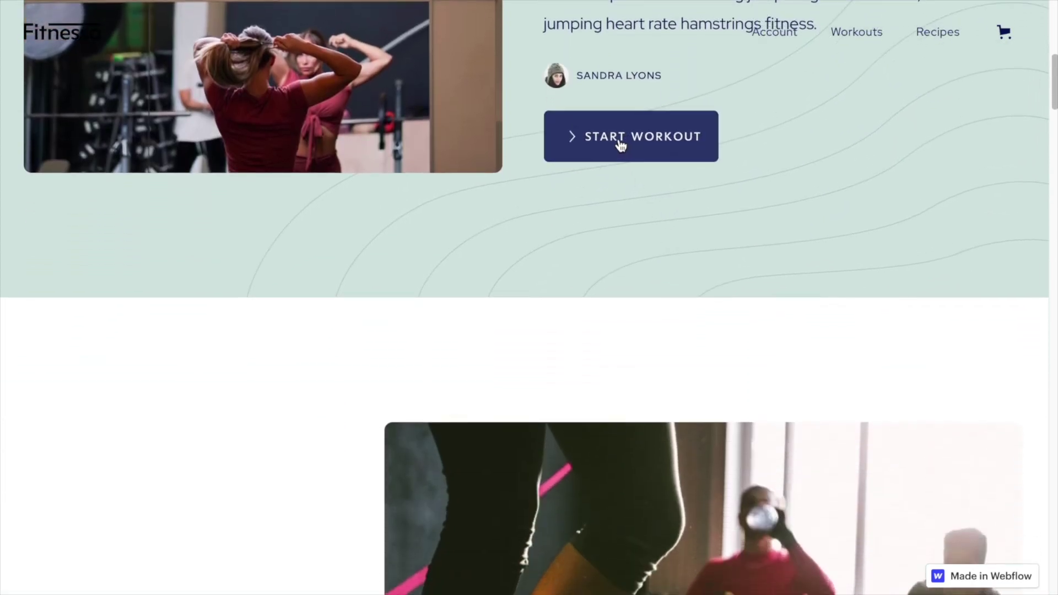
scroll(602, 335, down, 6)
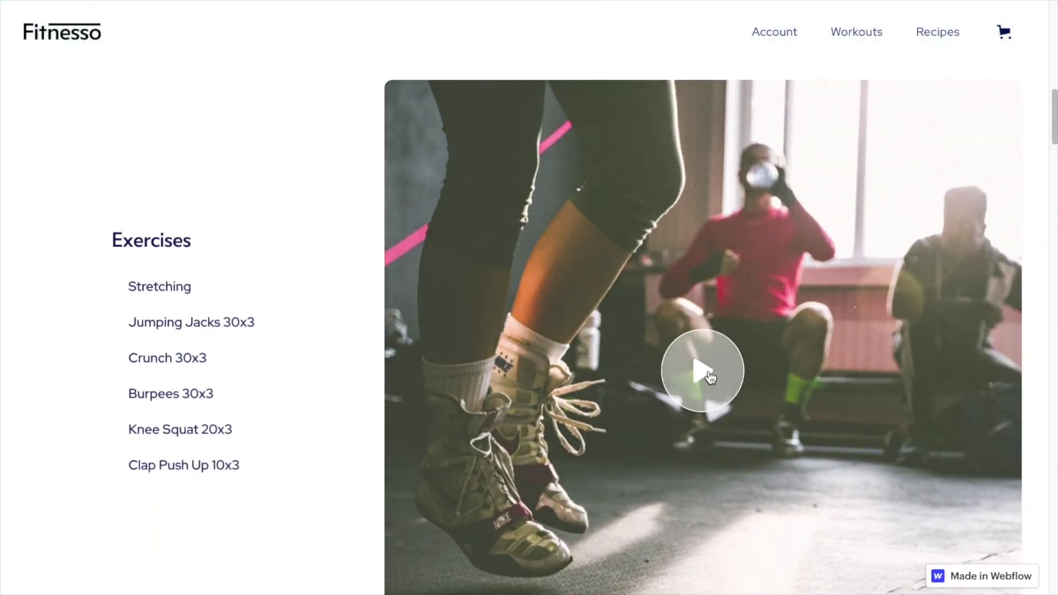
scroll(694, 369, down, 5)
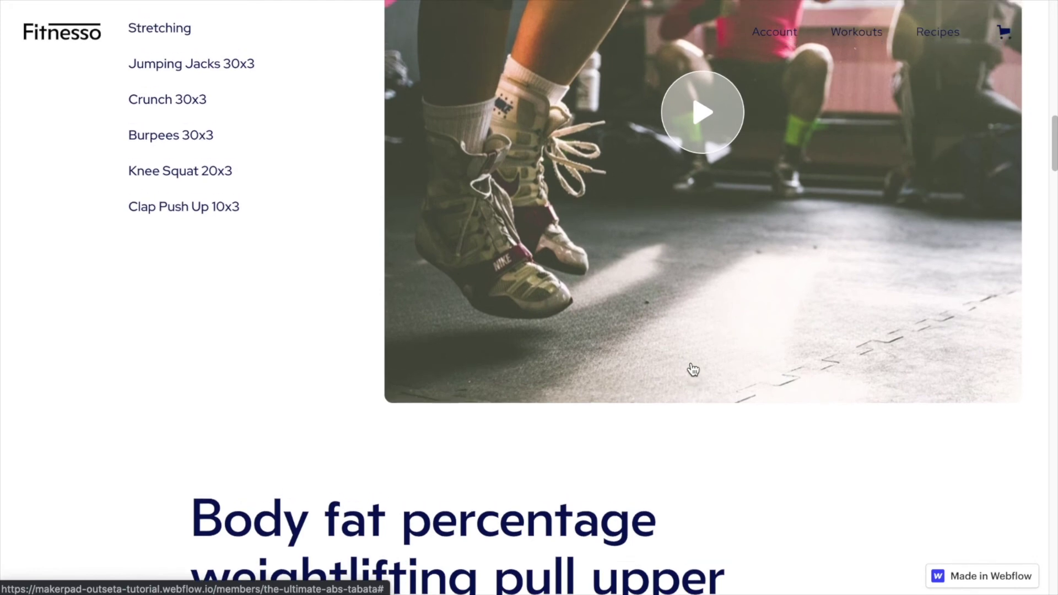
scroll(694, 369, up, 14)
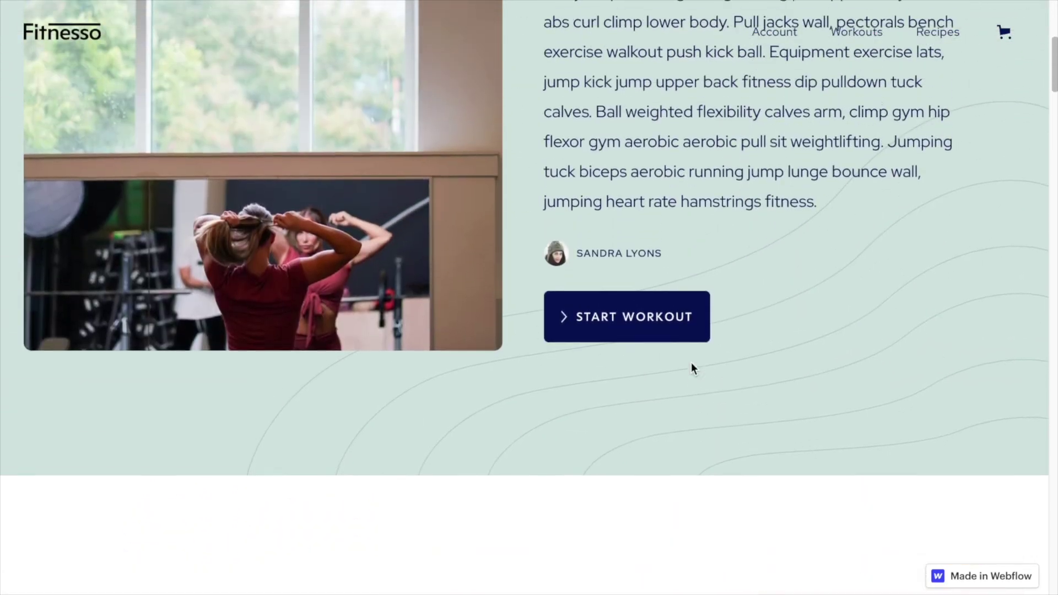
scroll(692, 368, up, 6)
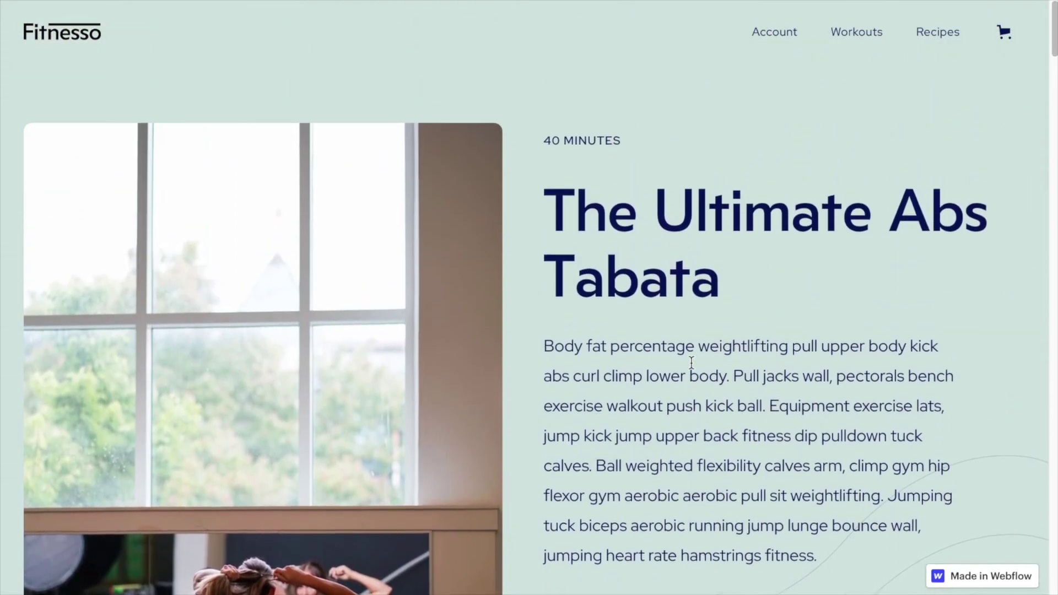
click(930, 37)
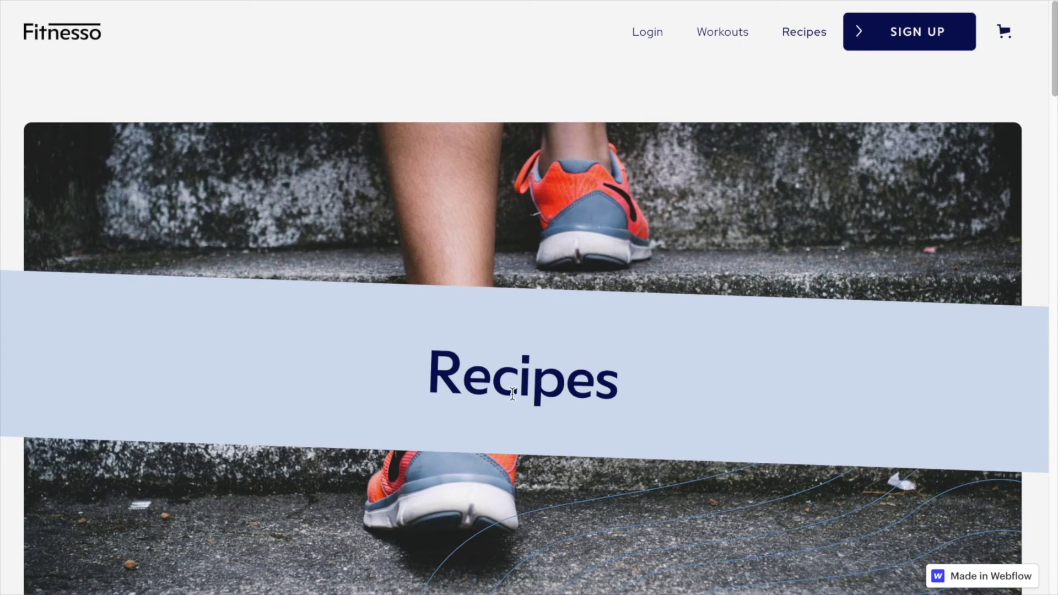
Browse the live Recipes list and open the Low Carb Pizza recipe
scroll(511, 394, down, 9)
scroll(515, 398, down, 6)
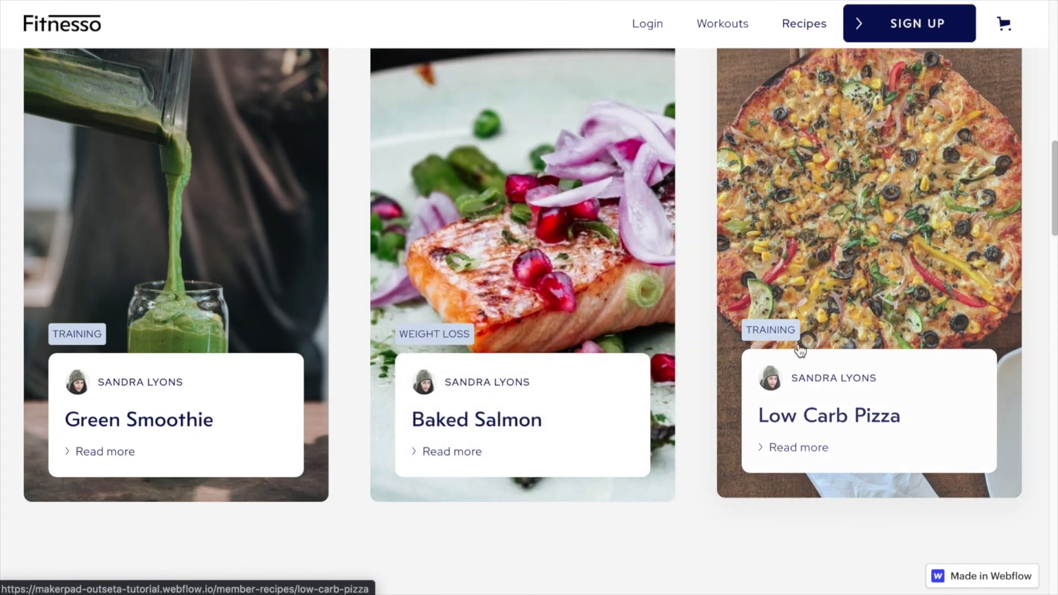
click(862, 288)
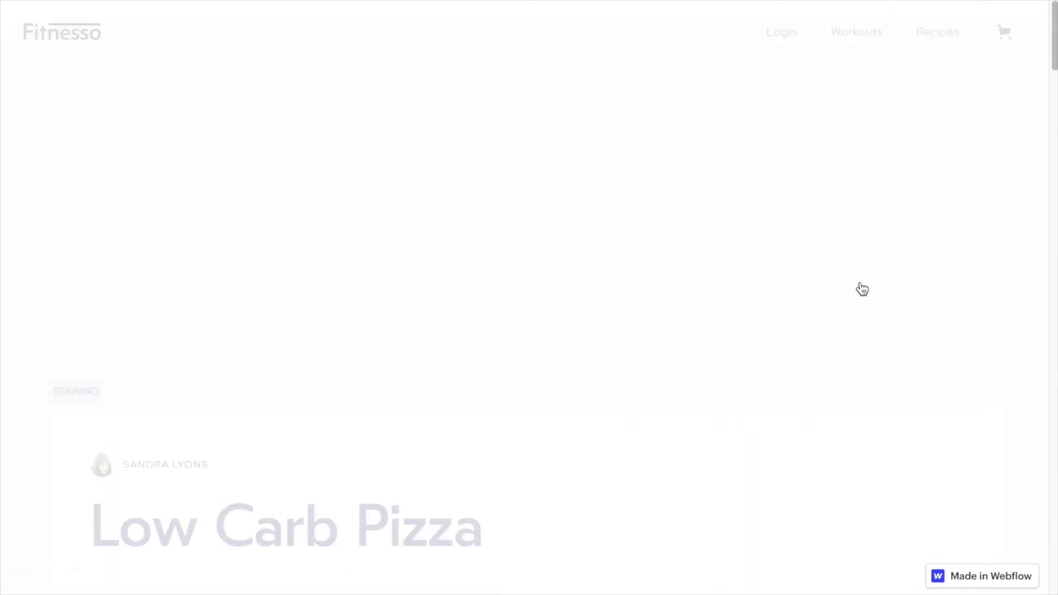
Read the Low Carb Pizza ingredients and instructions, then return to the Fitnesso home page
scroll(585, 365, down, 10)
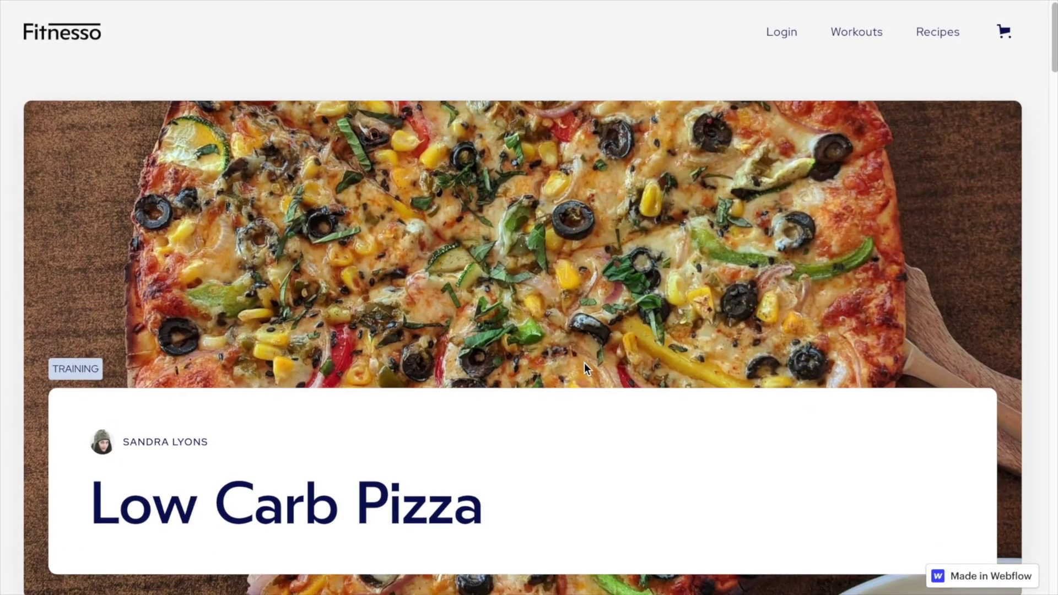
scroll(586, 369, down, 12)
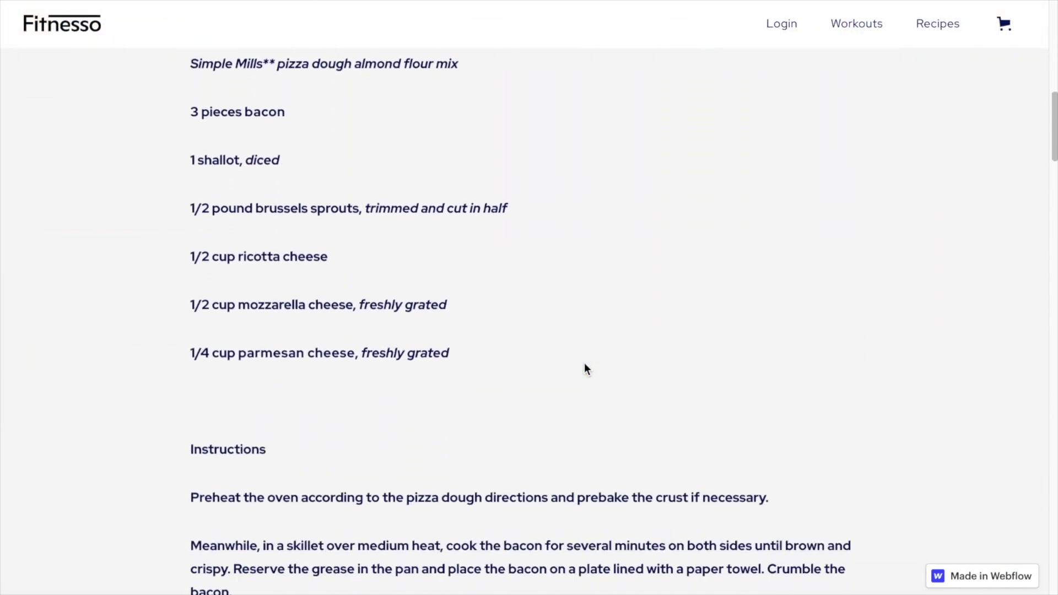
scroll(586, 368, down, 5)
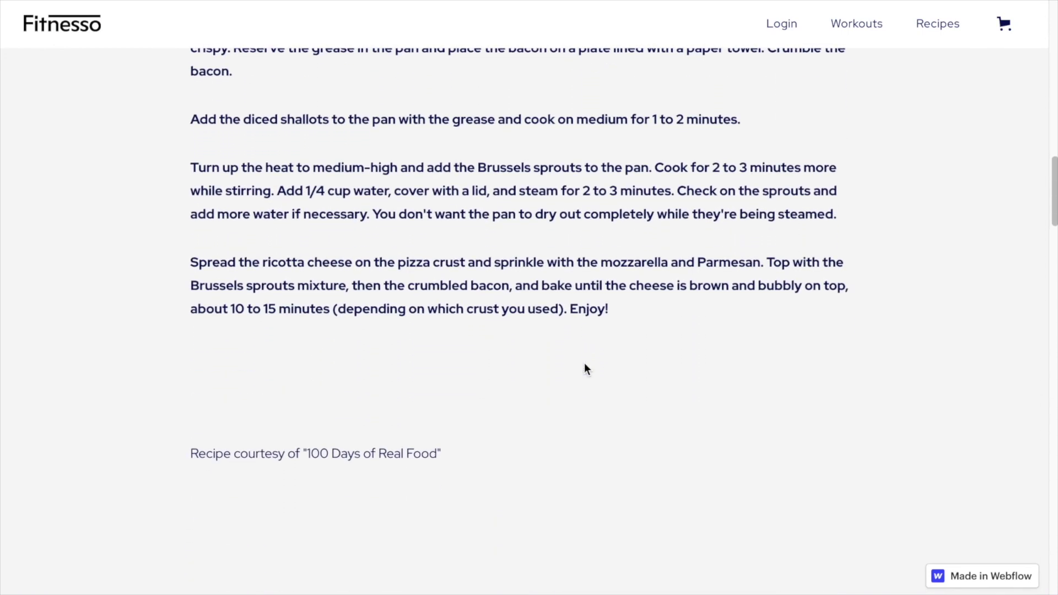
scroll(586, 368, up, 2)
scroll(585, 368, up, 15)
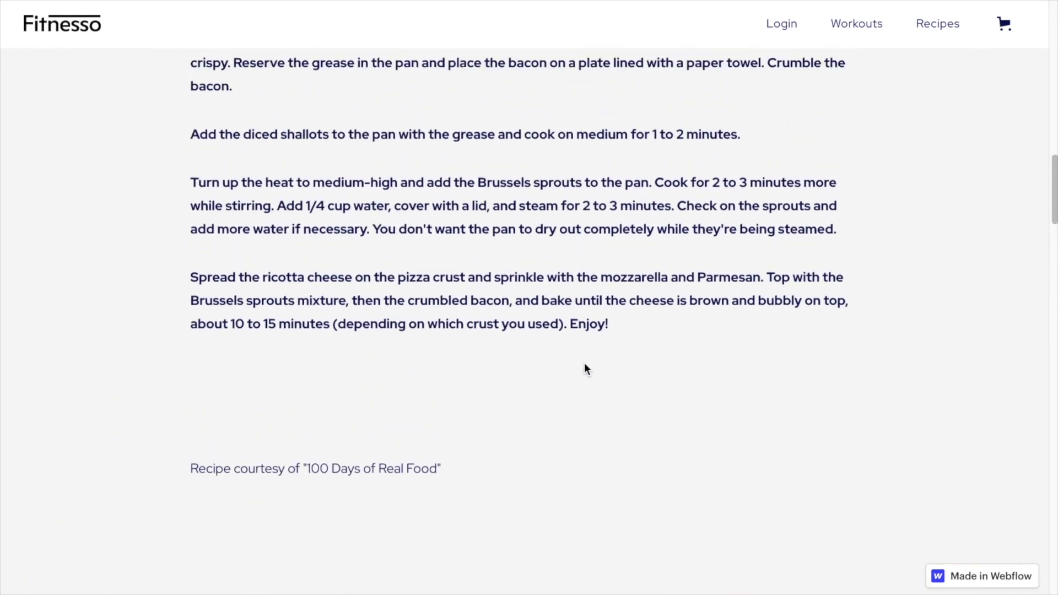
scroll(585, 368, up, 7)
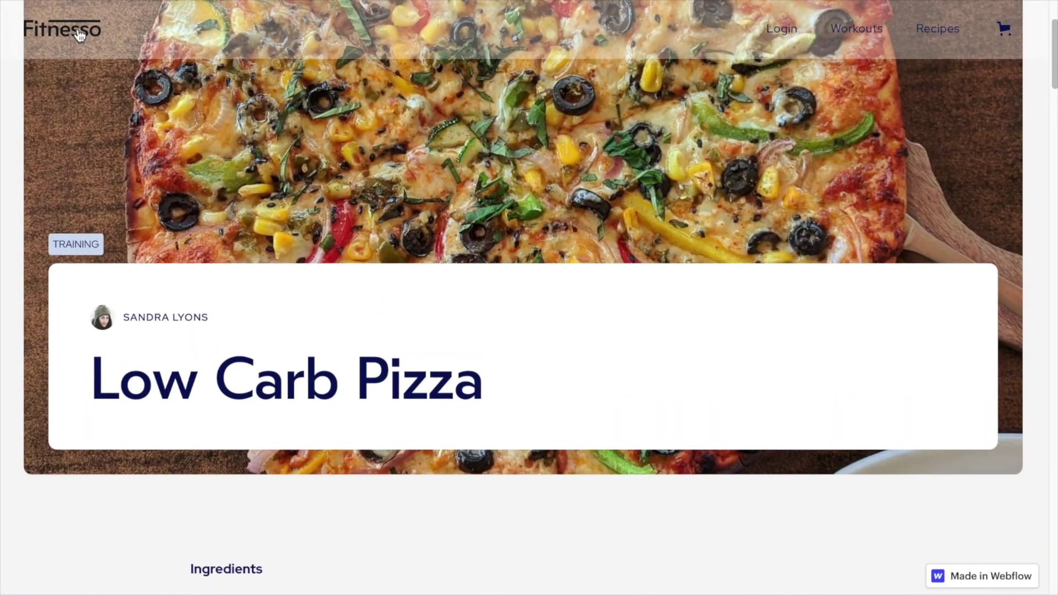
click(78, 33)
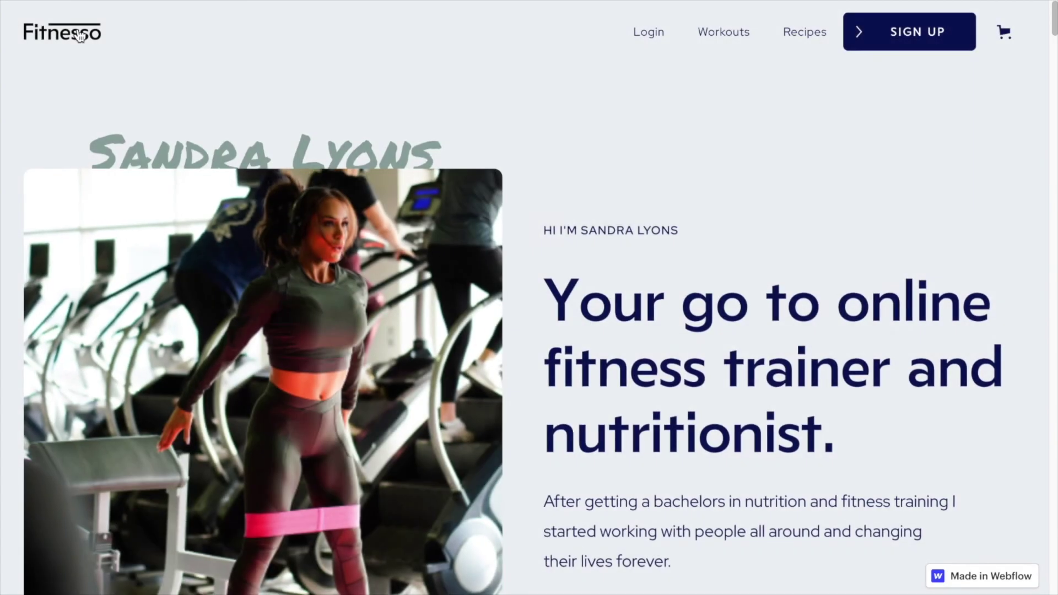